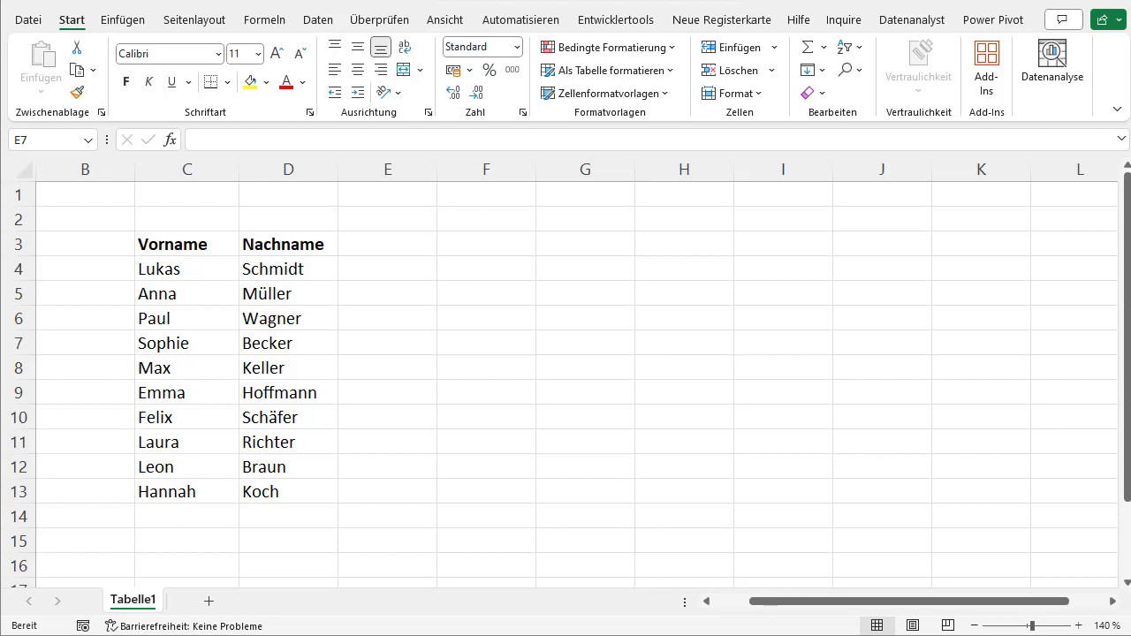
- Review the first-name and last-name columns, then move to header cell E3
{"action": "left_click", "coordinate": [204, 249]}
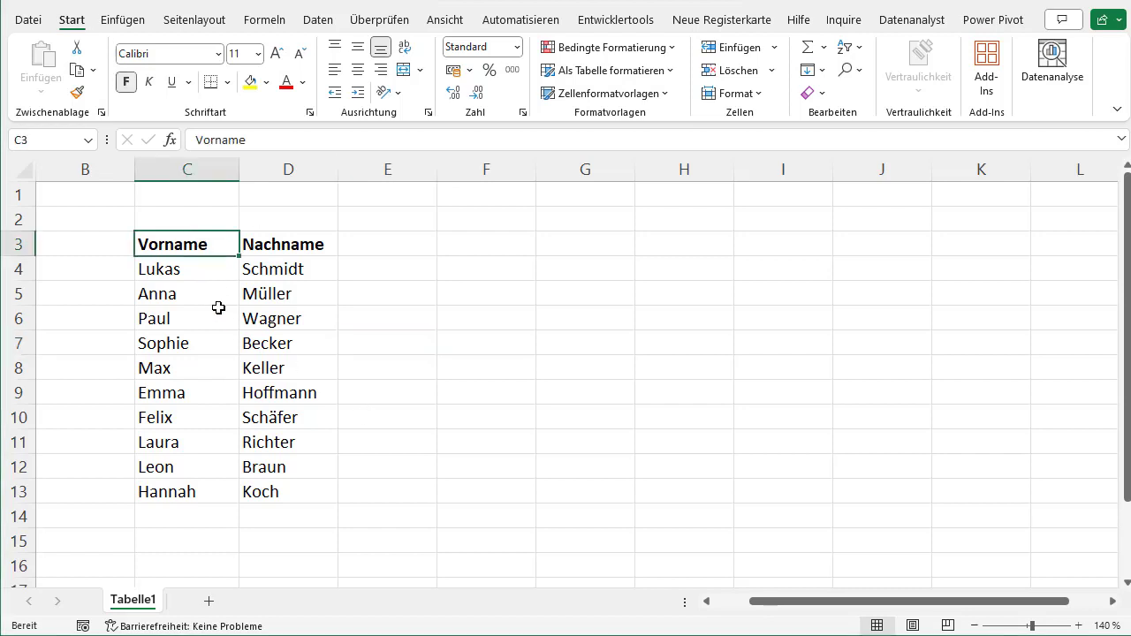
{"action": "left_click", "coordinate": [295, 246]}
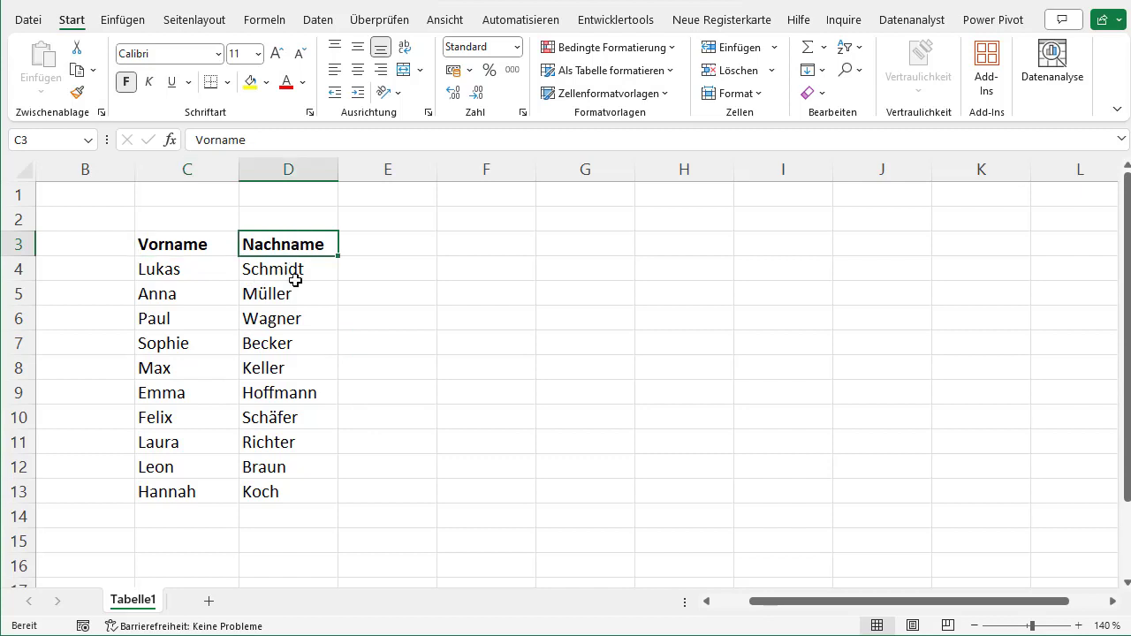
{"action": "left_click_drag", "start_coordinate": [195, 276], "coordinate": [208, 488]}
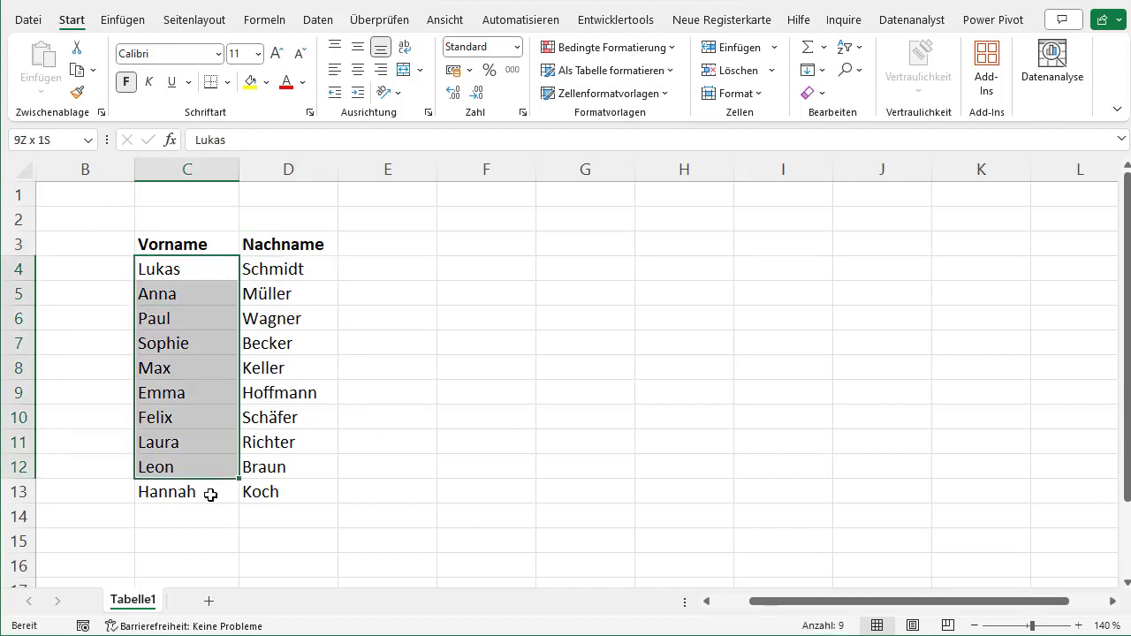
{"action": "left_click", "coordinate": [392, 272]}
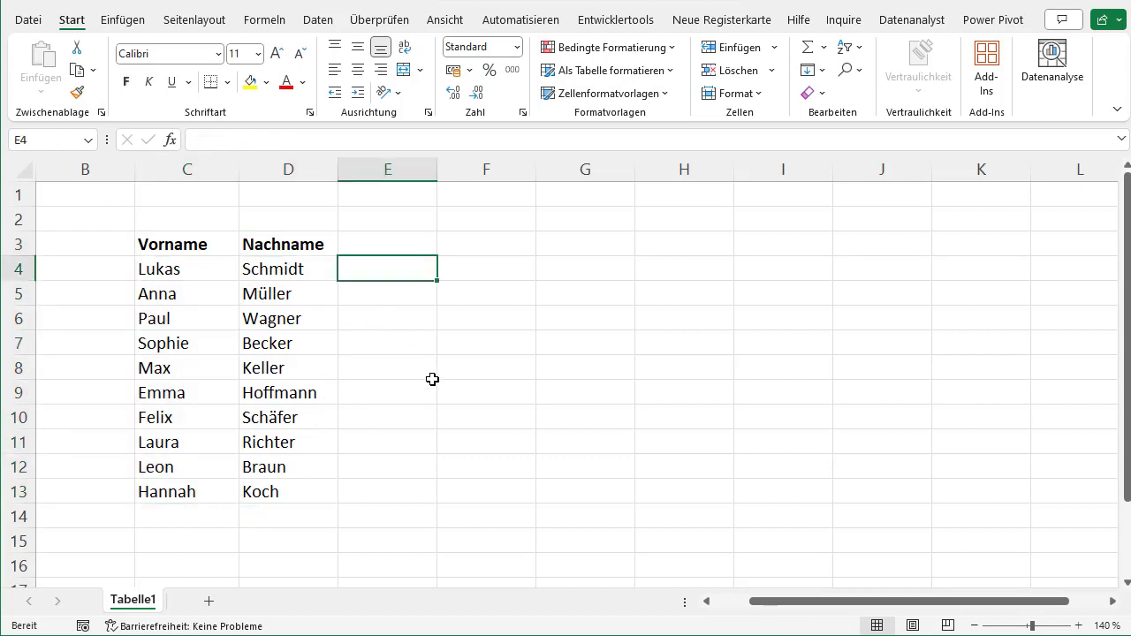
{"action": "key", "text": "Up"}
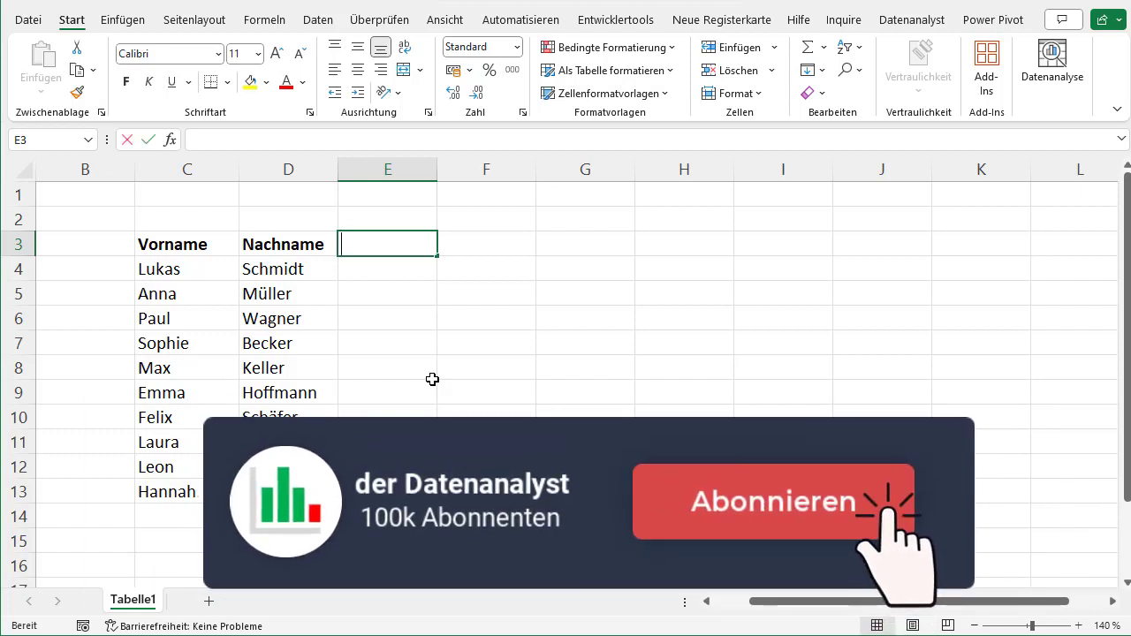
- Enter the header 'Namen' in E3 and make it bold
{"action": "type", "text": "Namen"}
{"action": "key", "text": "Return"}
{"action": "key", "text": "Up"}
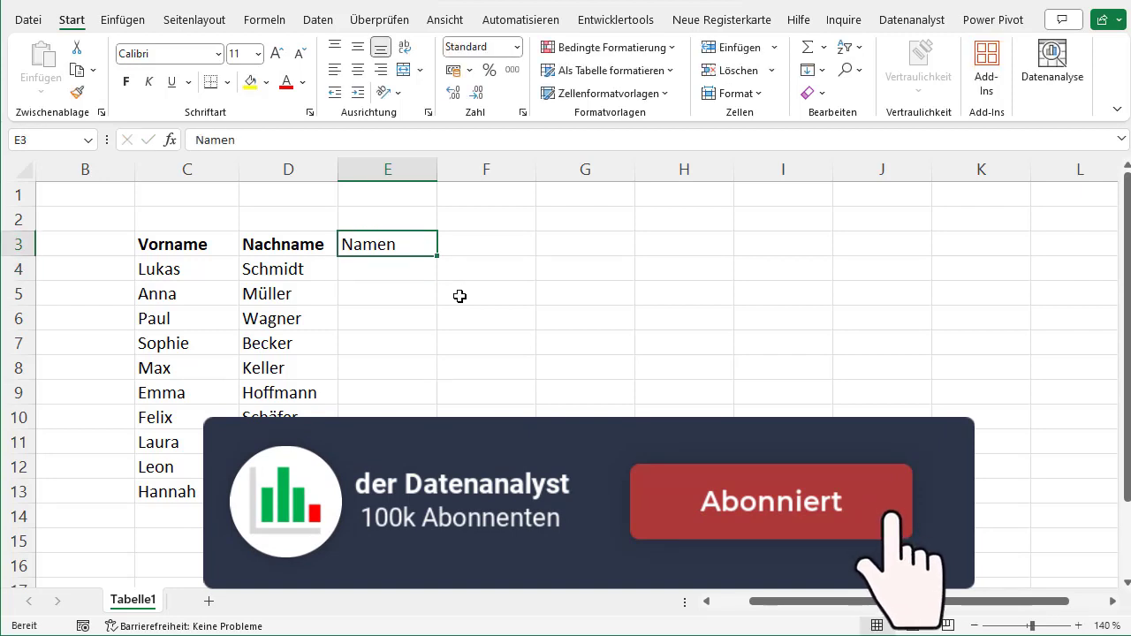
{"action": "left_click", "coordinate": [127, 85]}
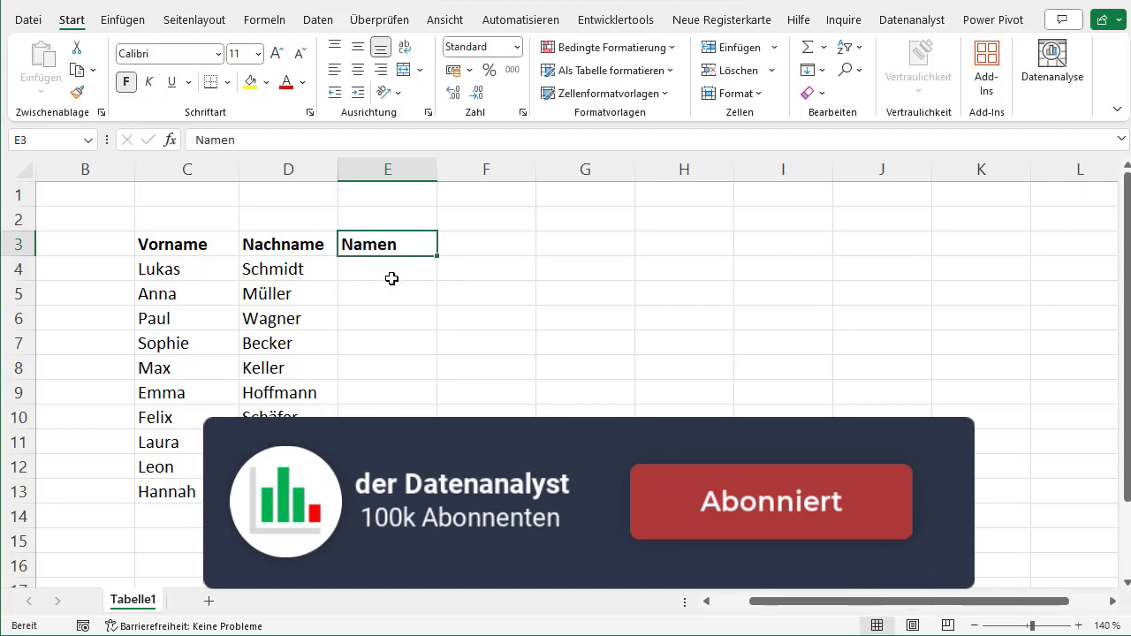
- Type the first person's full name in E4 as the example entry
{"action": "left_click", "coordinate": [389, 272]}
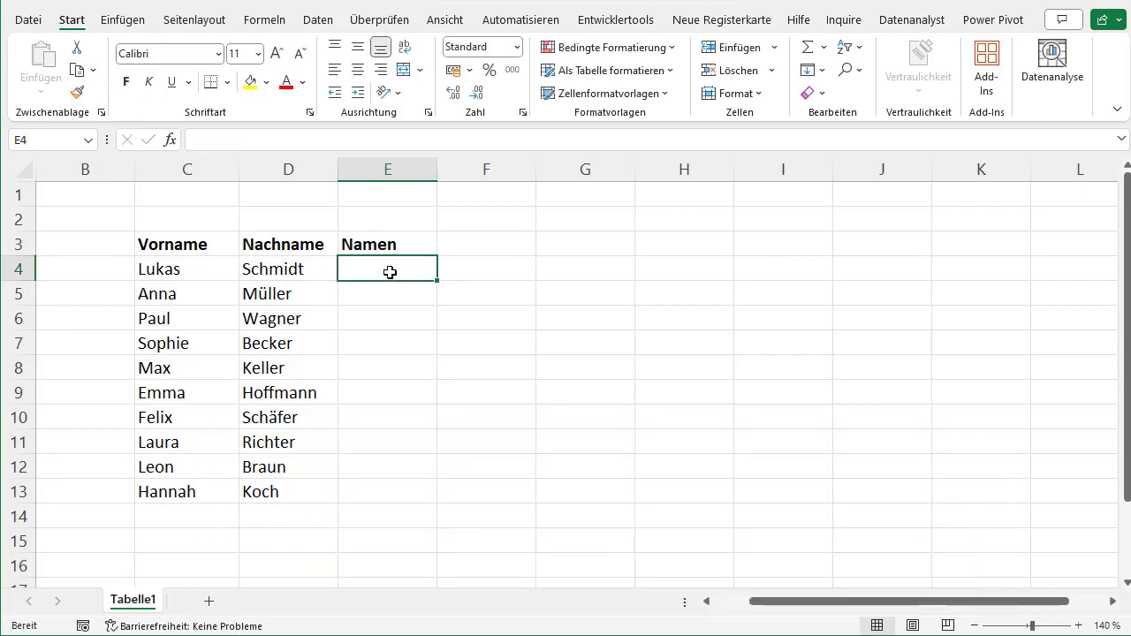
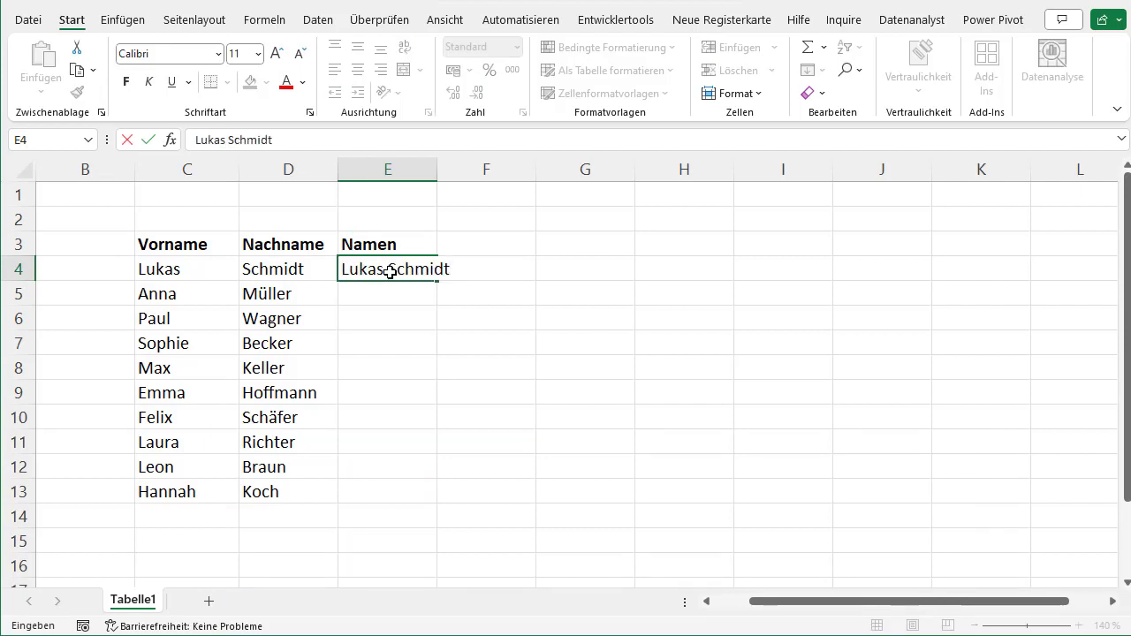
{"action": "key", "text": "Return"}
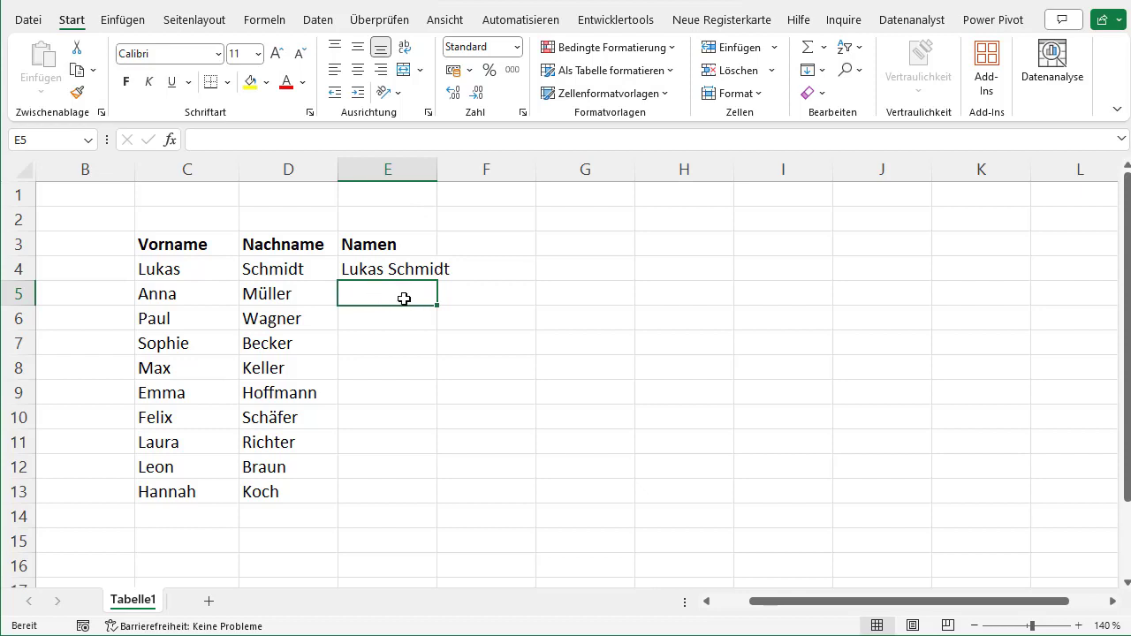
- Run Daten > Blitzvorschau to fill E5:E13 with combined full names
{"action": "left_click", "coordinate": [319, 19]}
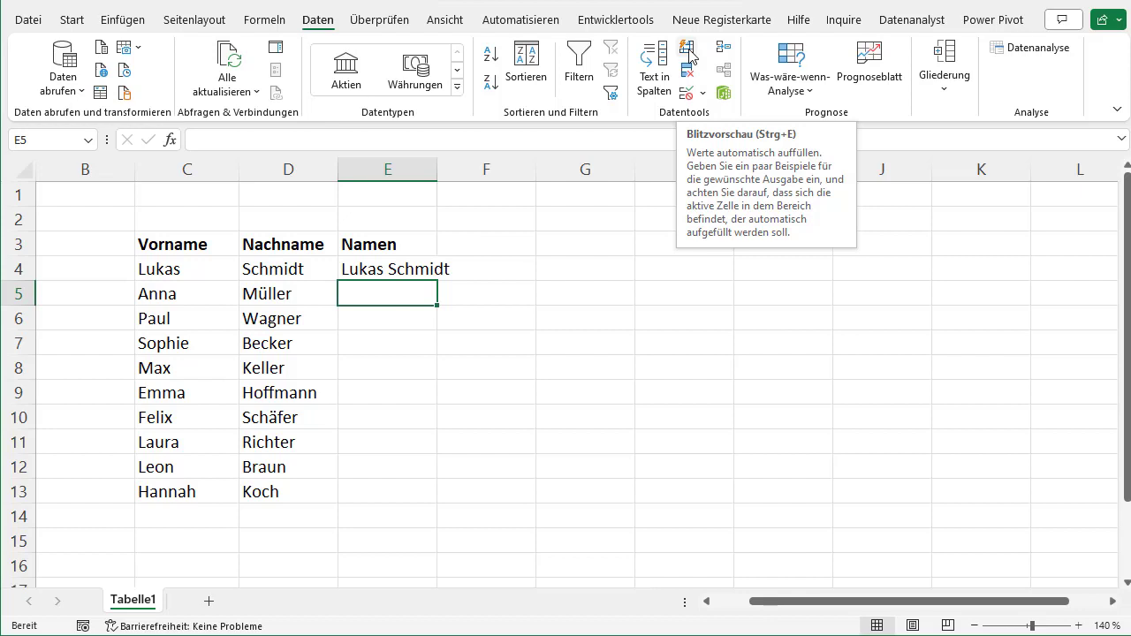
{"action": "left_click", "coordinate": [690, 55]}
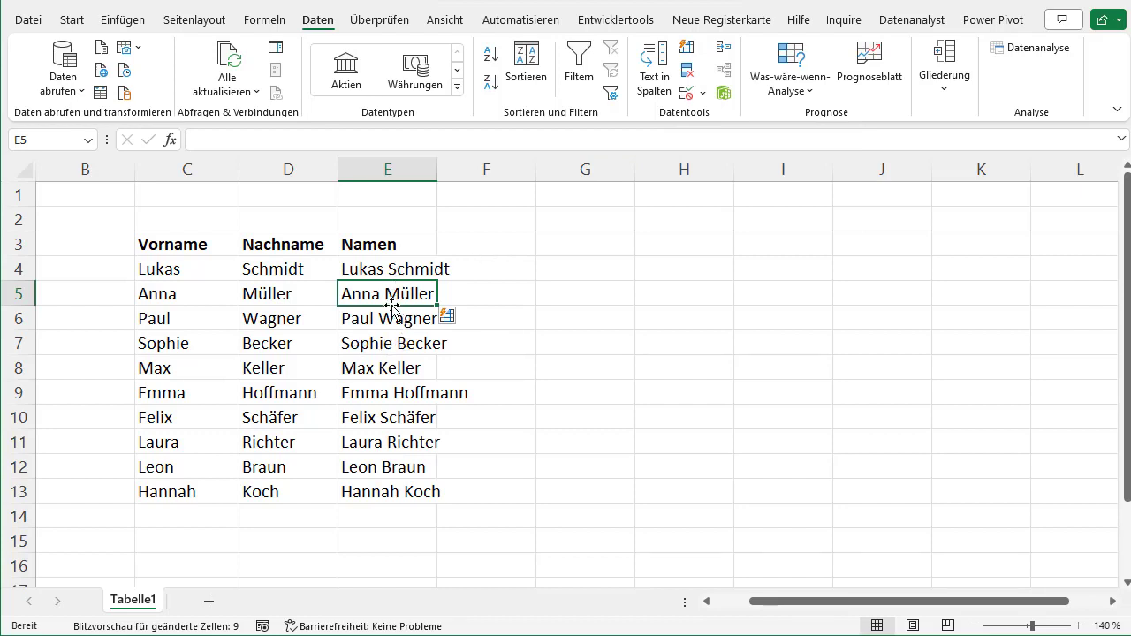
{"action": "left_click", "coordinate": [368, 271]}
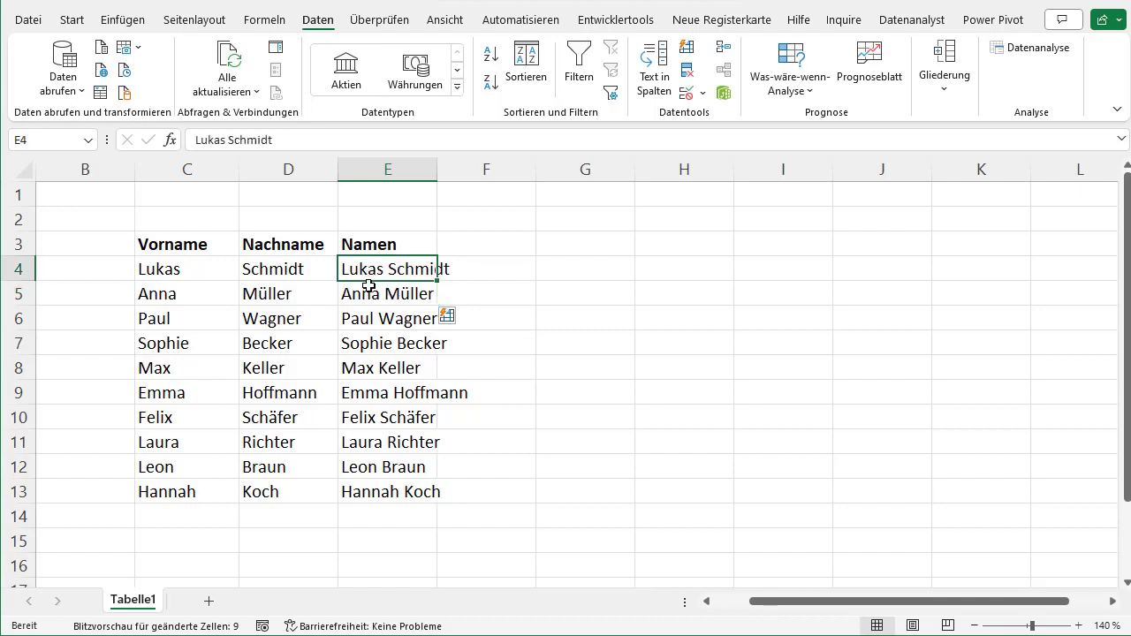
{"action": "left_click", "coordinate": [377, 296]}
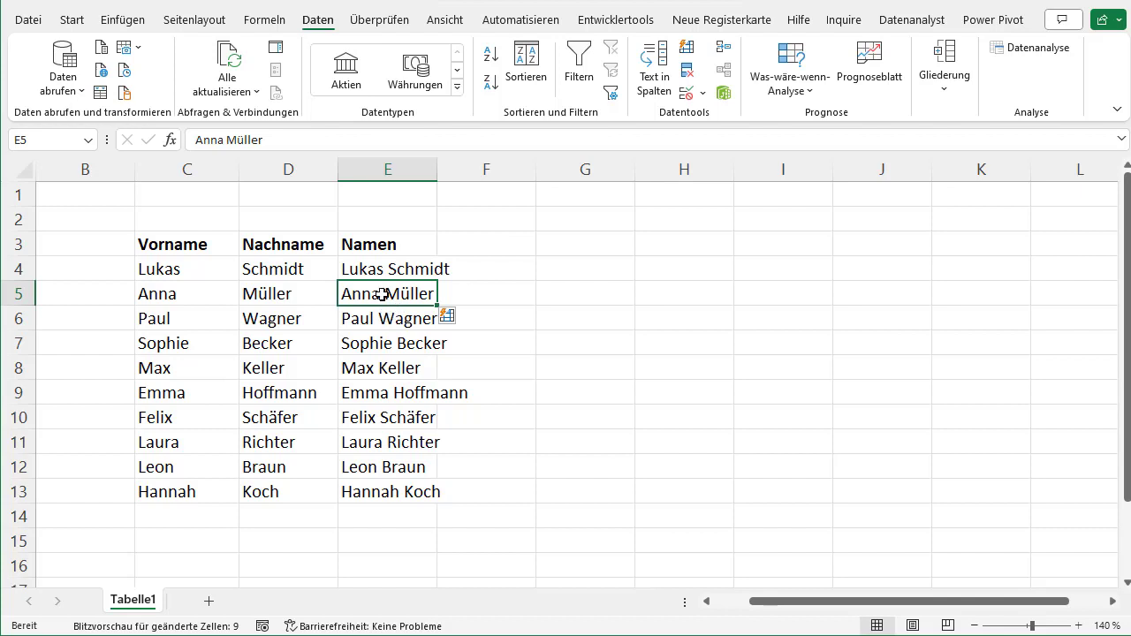
- Clear the flash-filled names in E5:E13 and the example name in E4
{"action": "key", "text": "ctrl+shift+Down"}
{"action": "key", "text": "Delete"}
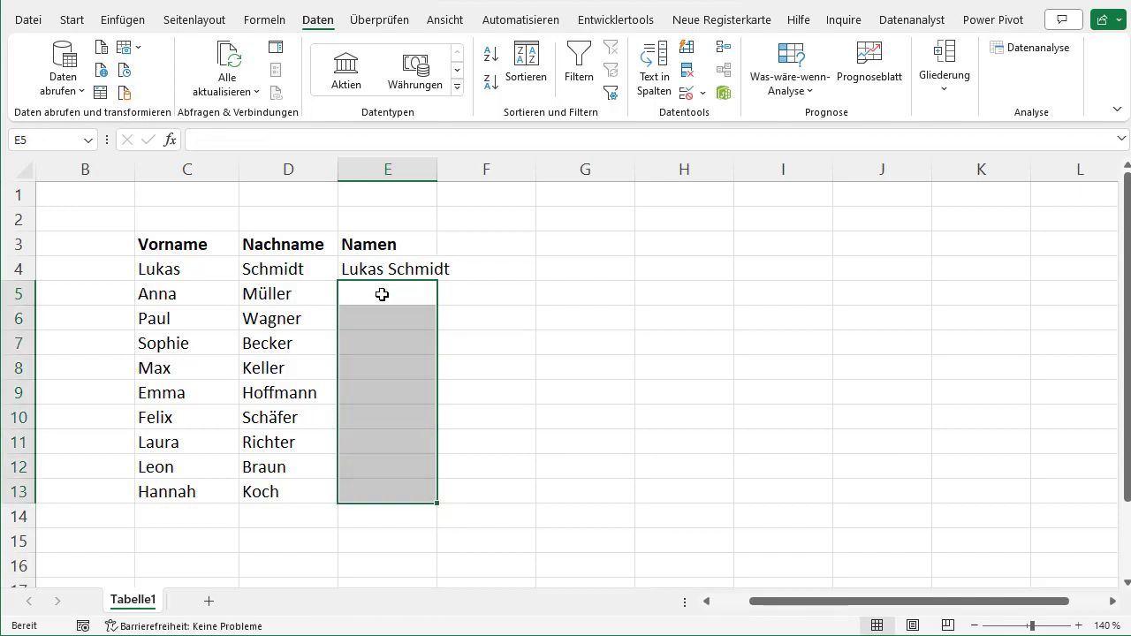
{"action": "left_click", "coordinate": [368, 272]}
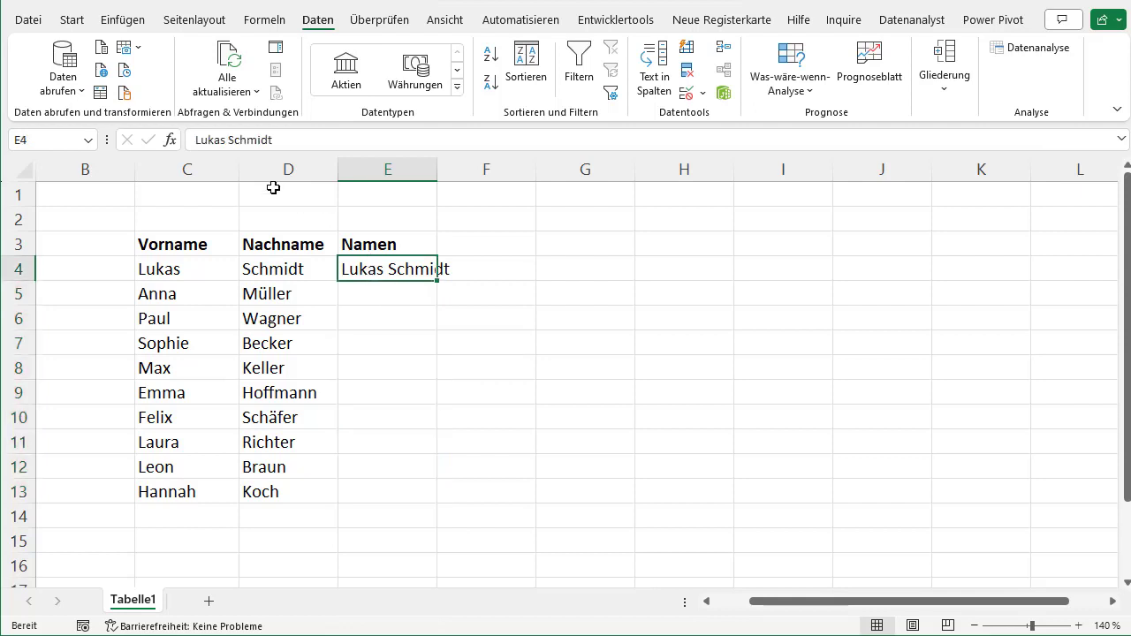
{"action": "key", "text": "Delete"}
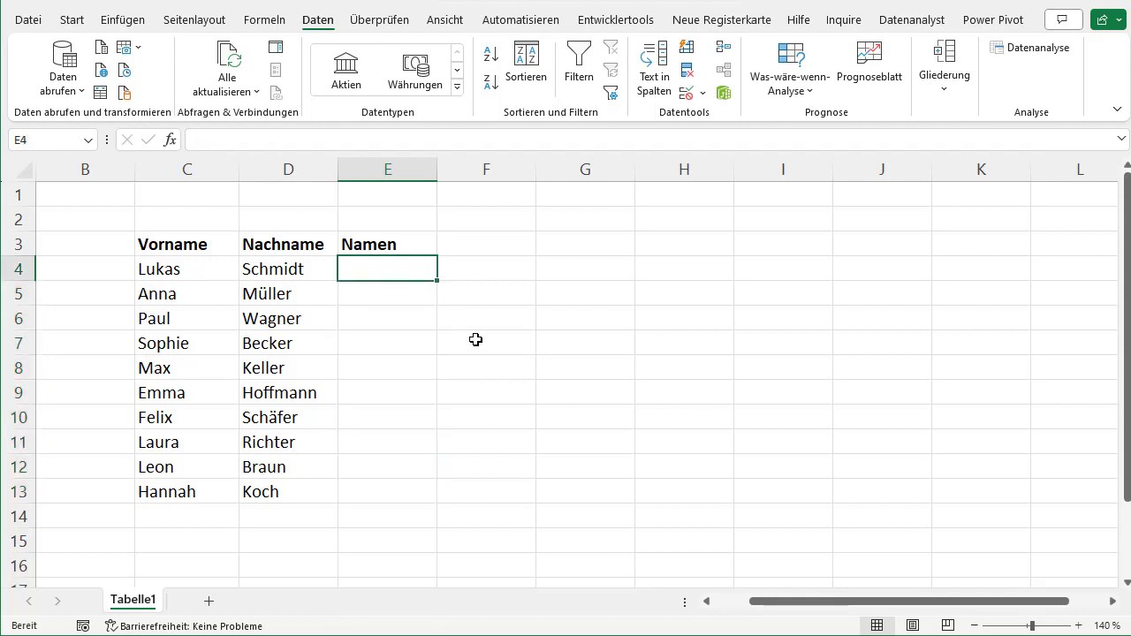
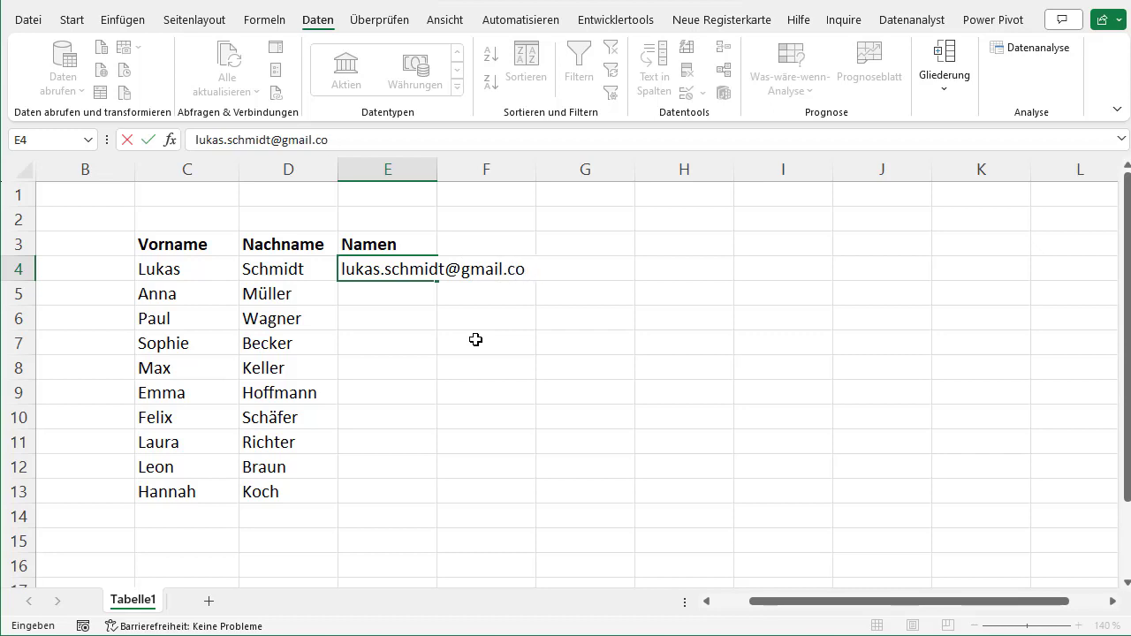
{"action": "type", "text": "t"}
{"action": "key", "text": "ctrl+Return"}
{"action": "left_click", "coordinate": [416, 289]}
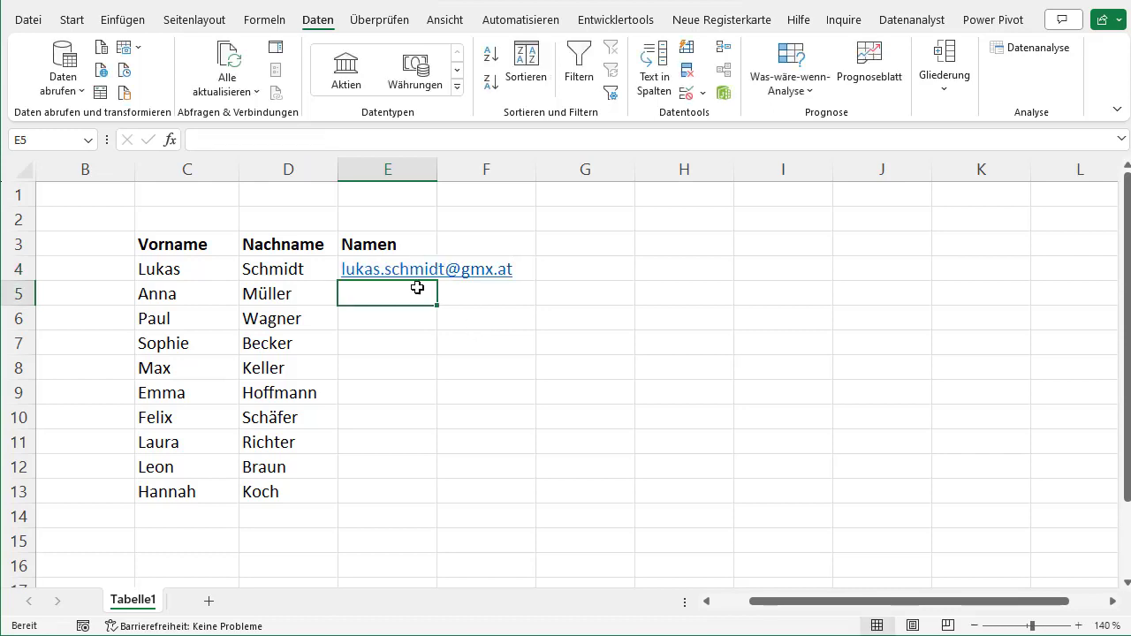
{"action": "left_click", "coordinate": [692, 52]}
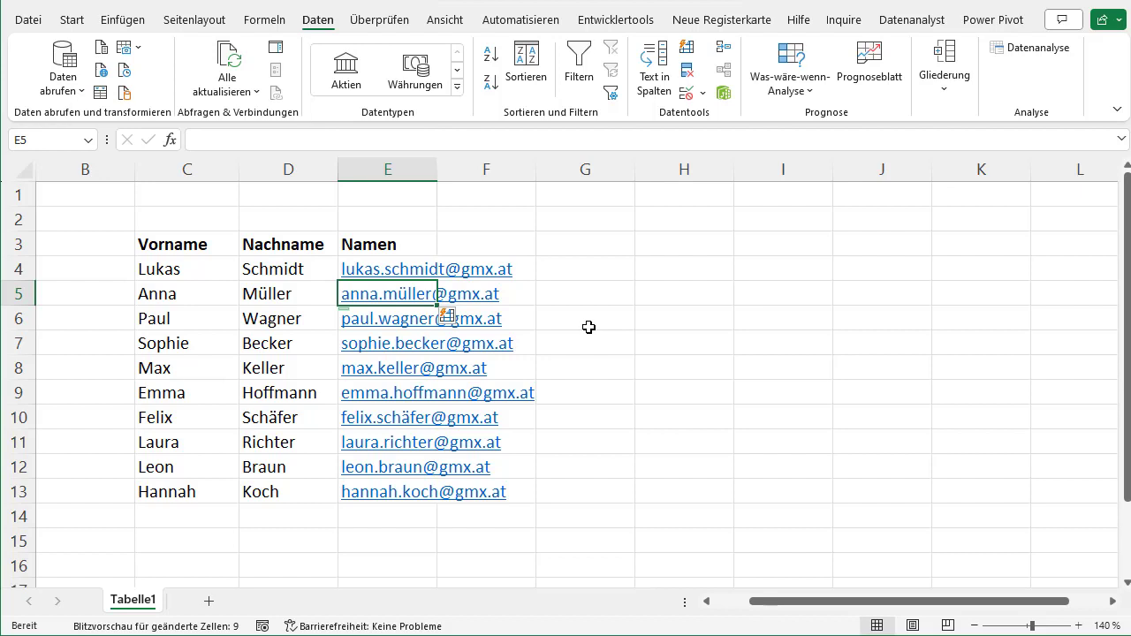
- Replace the surname in D5 with a different one and reselect D5
{"action": "left_click", "coordinate": [279, 289]}
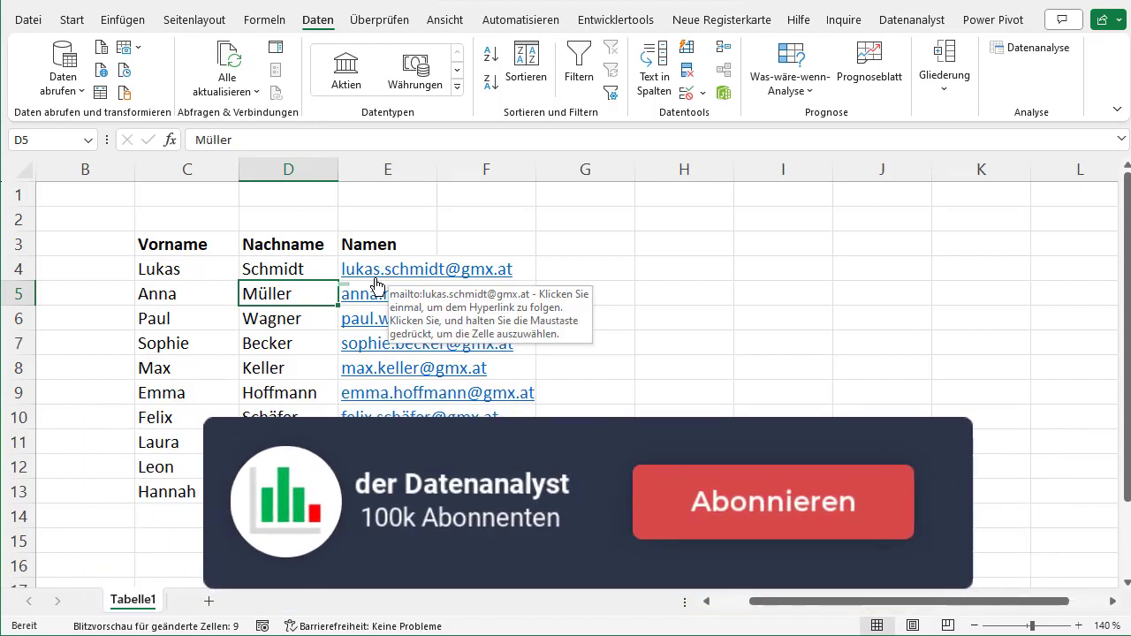
{"action": "type", "text": "Mauer"}
{"action": "key", "text": "Return"}
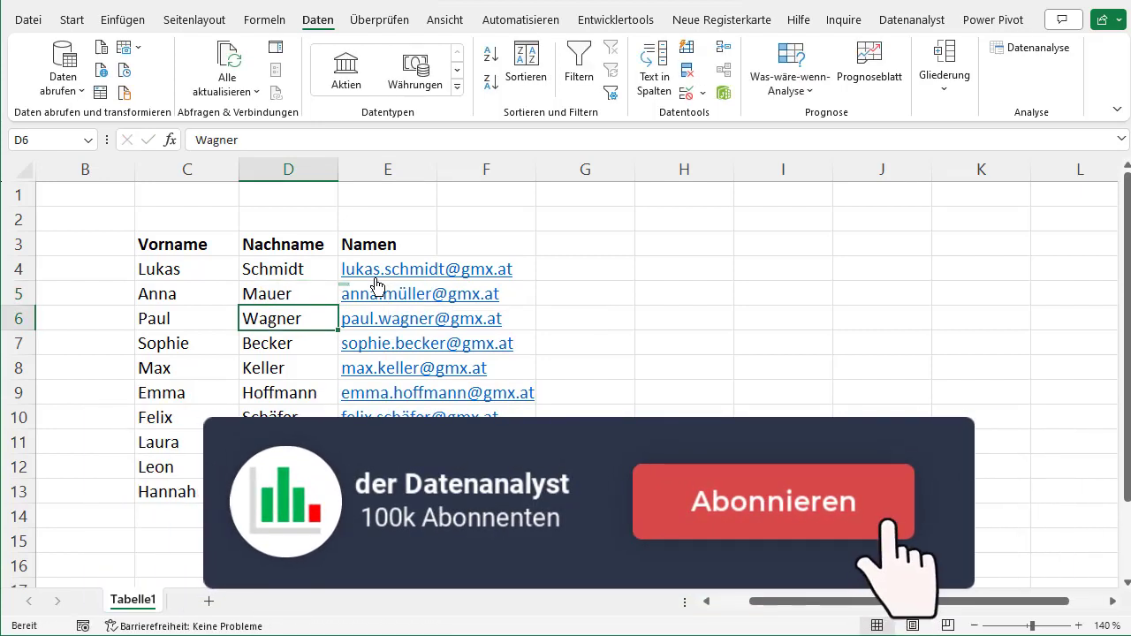
{"action": "key", "text": "Up"}
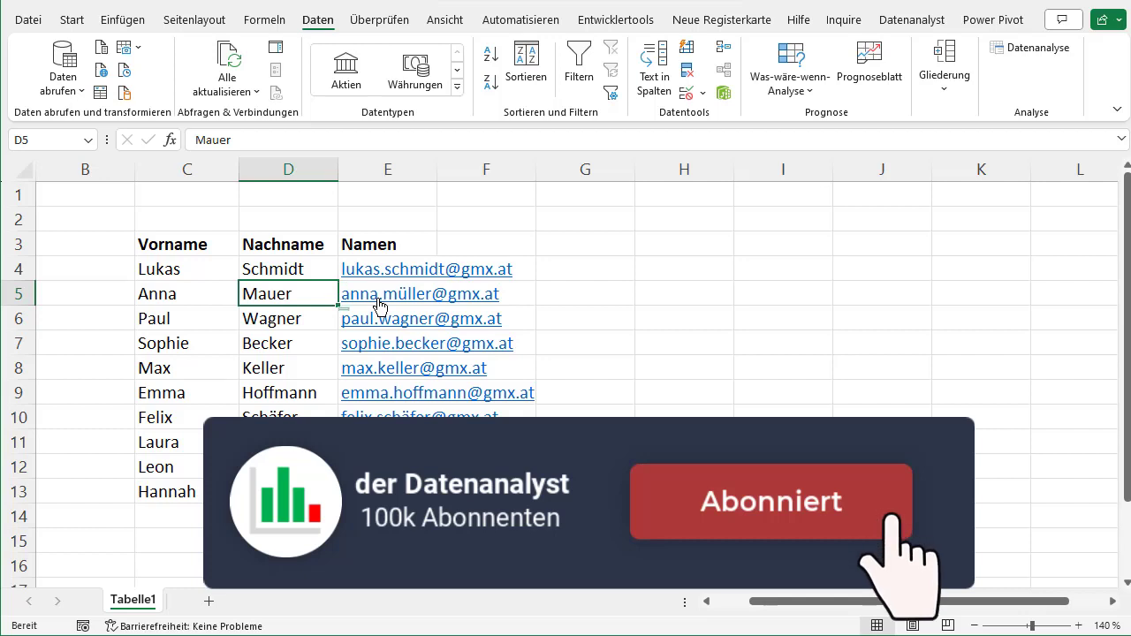